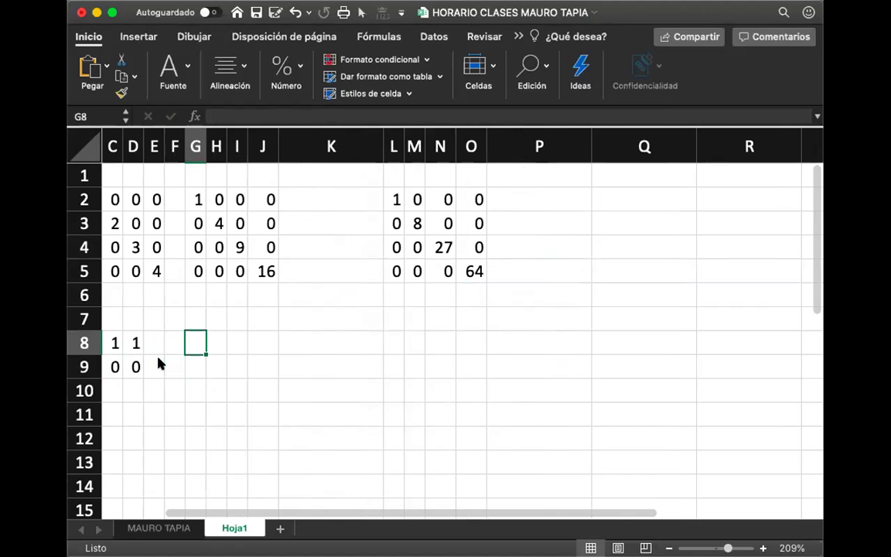
Step: Enter a matrix multiplication formula in G8 that multiplies C8:D9 by itself, =MMULT(C8:D9;C8:D9)
type("=mm")
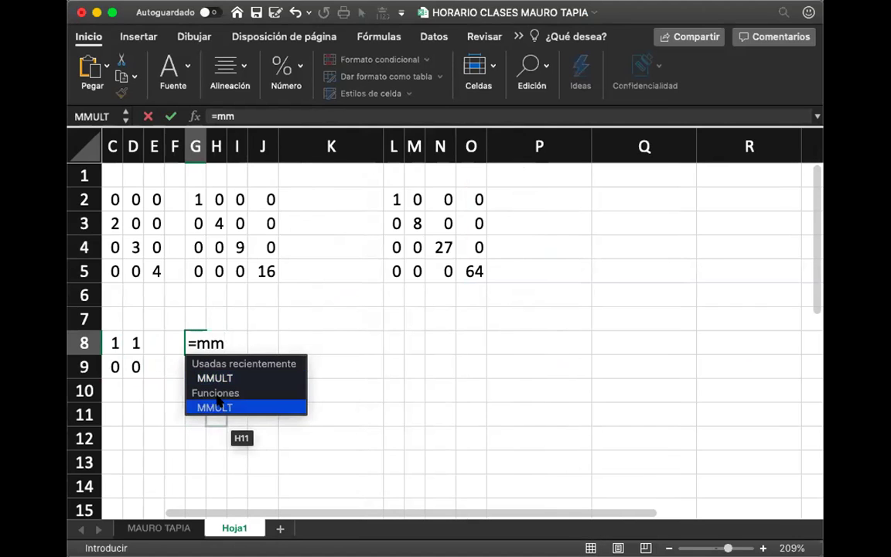
double_click(215, 407)
left_click(215, 390)
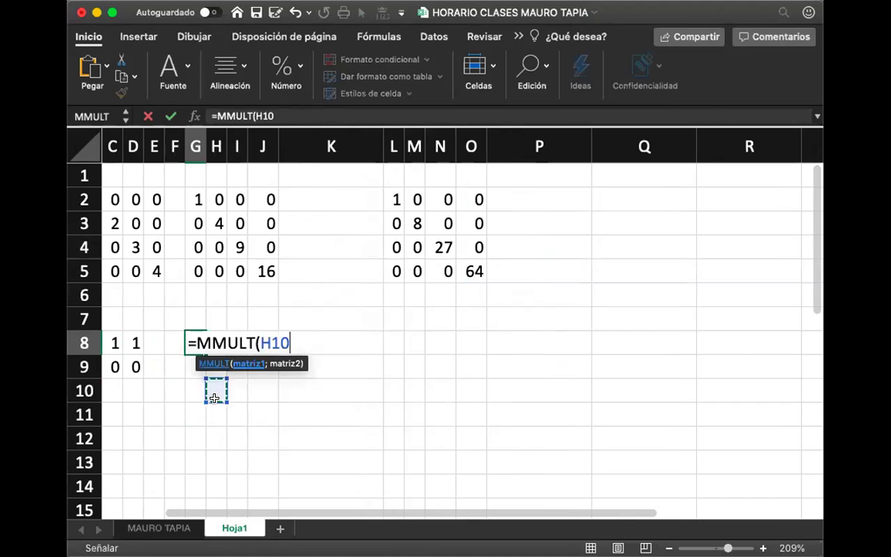
left_click(112, 342)
key("shift+Right")
key("shift+Down")
type(";")
key("Left")
key("Left")
key("Left")
key("Left")
key("shift+Down")
key("shift+Right")
key("Return")
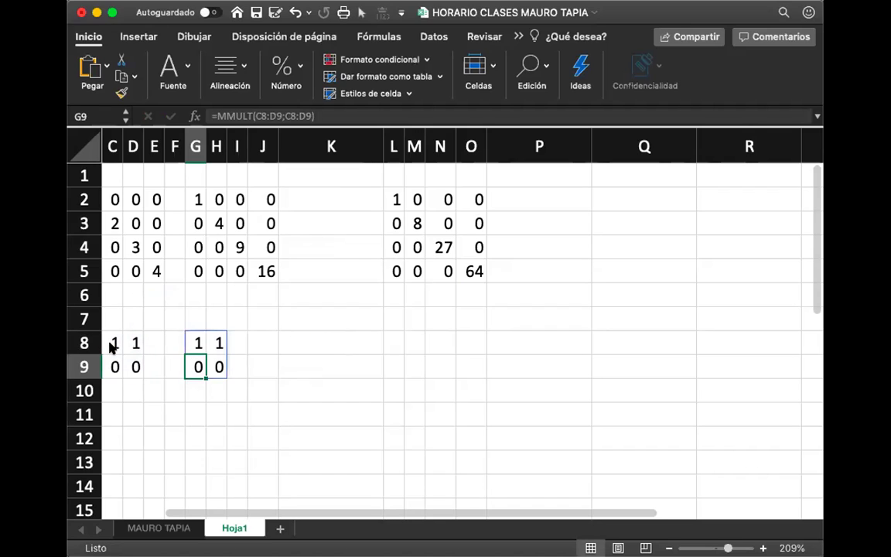
Step: Label the squared matrix by entering A2 in cell G7
key("Up")
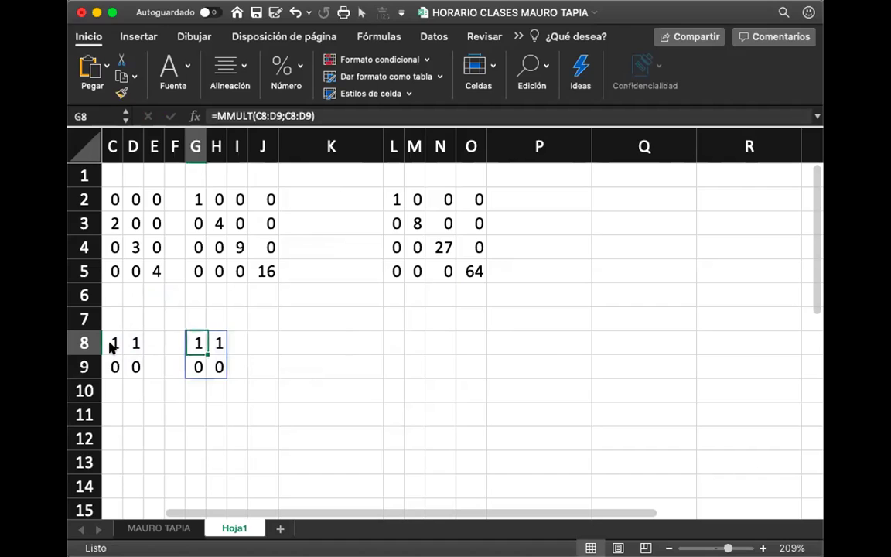
key("Up")
type("A2")
key("Return")
Step: Enter the label A3 in cell L7 and begin a formula in the cell below it
key("Right")
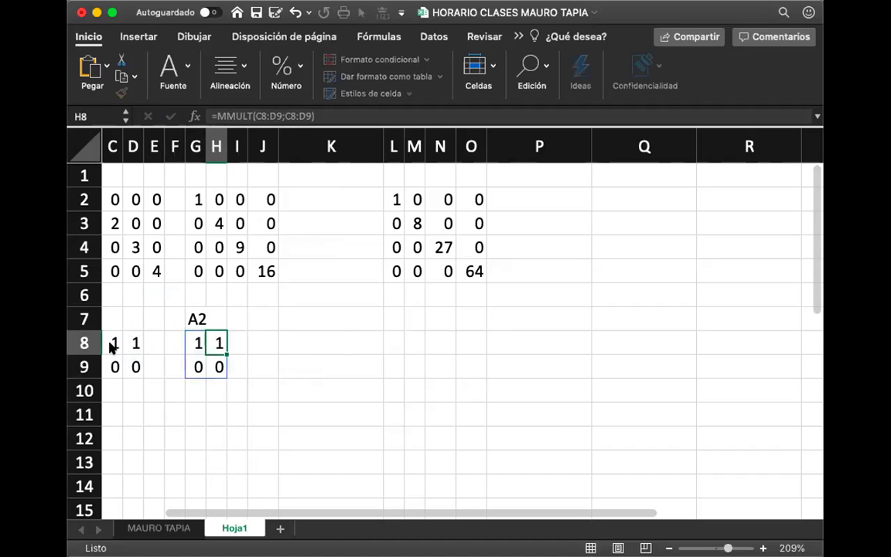
key("Right")
key("Right")
key("Right")
key("Right")
key("Up")
type("A")
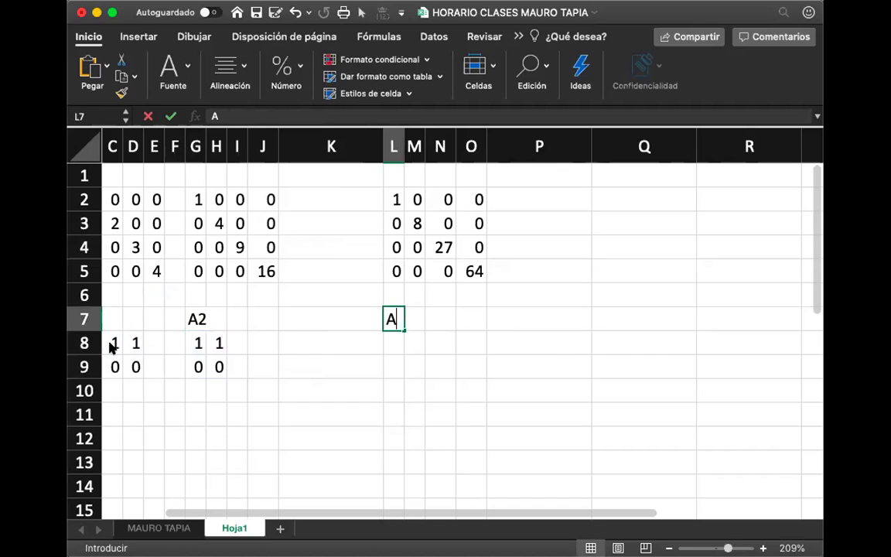
type("3")
key("Return")
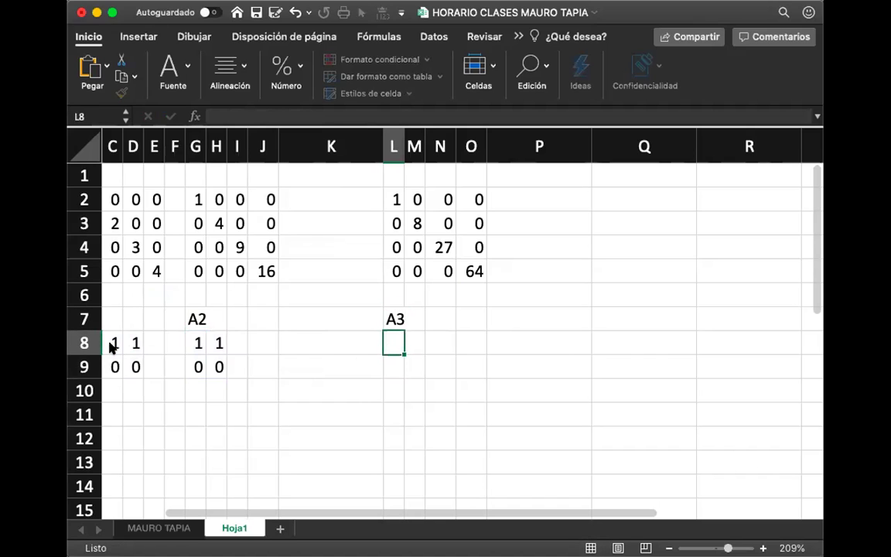
type("=")
key("Left")
key("Left")
key("Left")
key("Left")
key("Left")
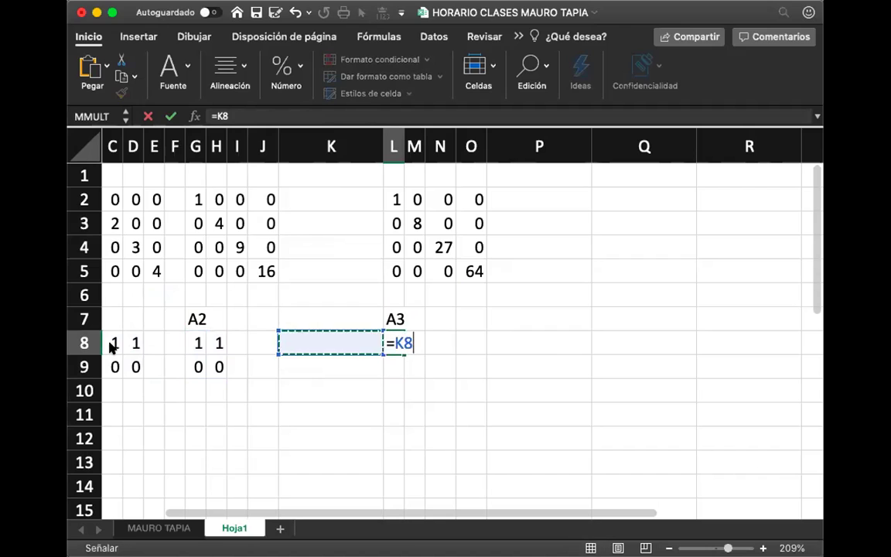
type("#")
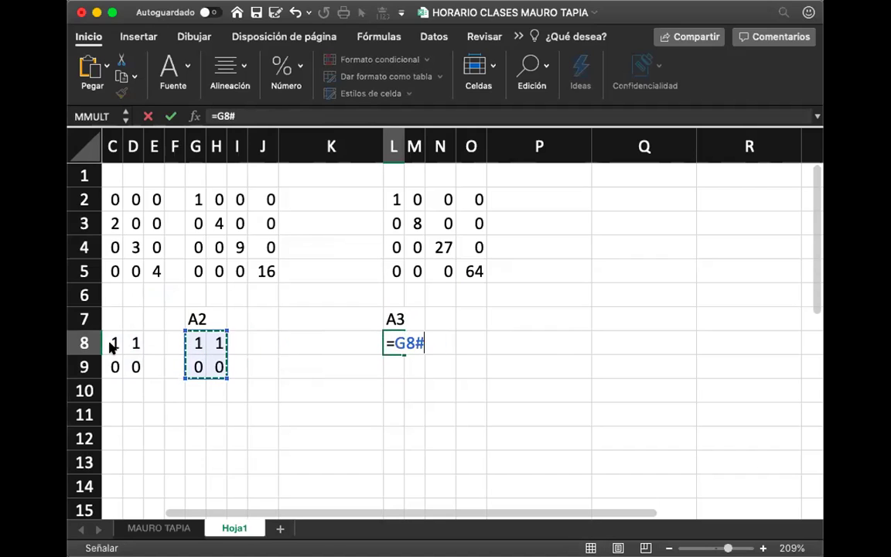
type(";")
key("Left")
key("Left")
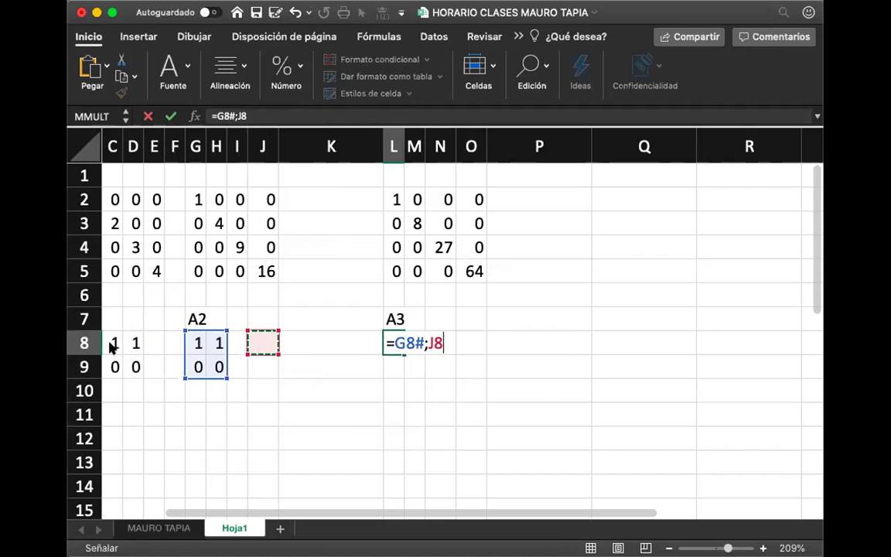
key("BackSpace")
key("BackSpace")
key("BackSpace")
key("BackSpace")
key("BackSpace")
key("BackSpace")
Step: Use the MMULT function in L8 with the squared matrix G8# as its first matrix
type("mm")
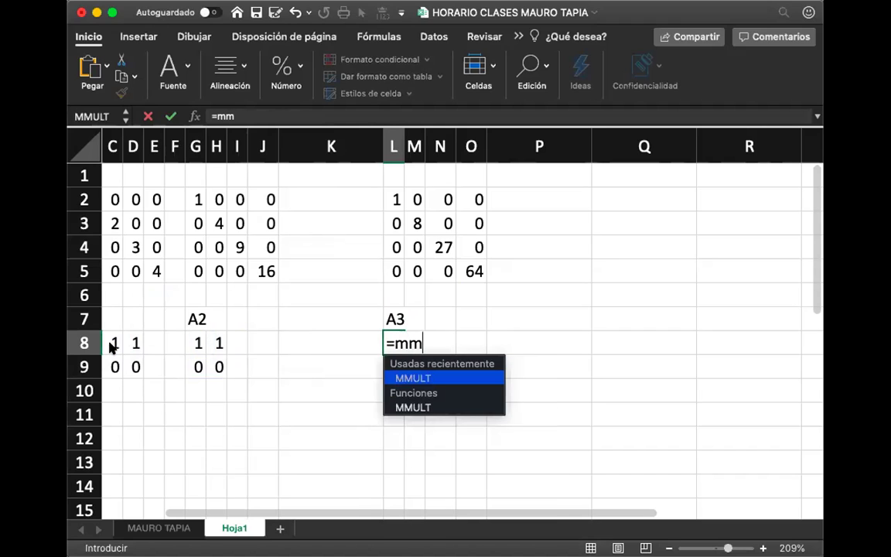
double_click(409, 410)
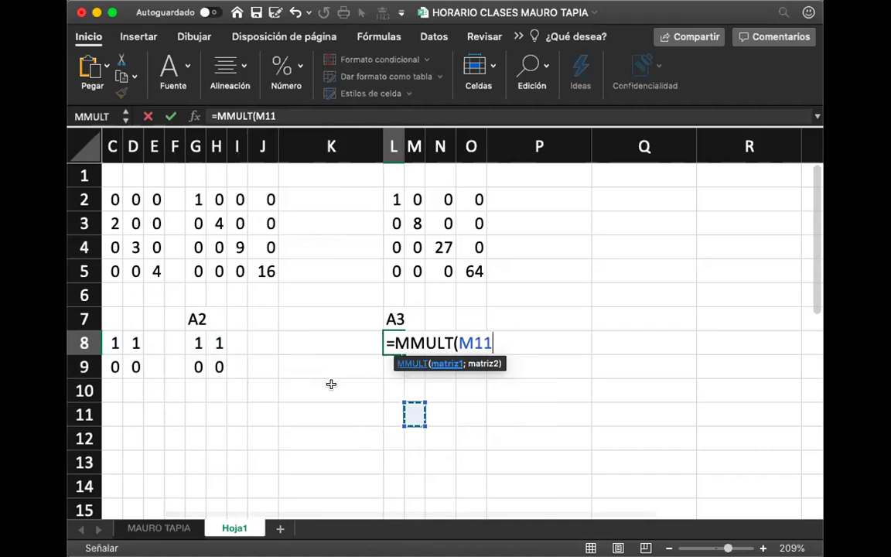
left_click(195, 342)
key("shift+Down")
key("shift+Down")
key("shift+Up")
key("shift+Right")
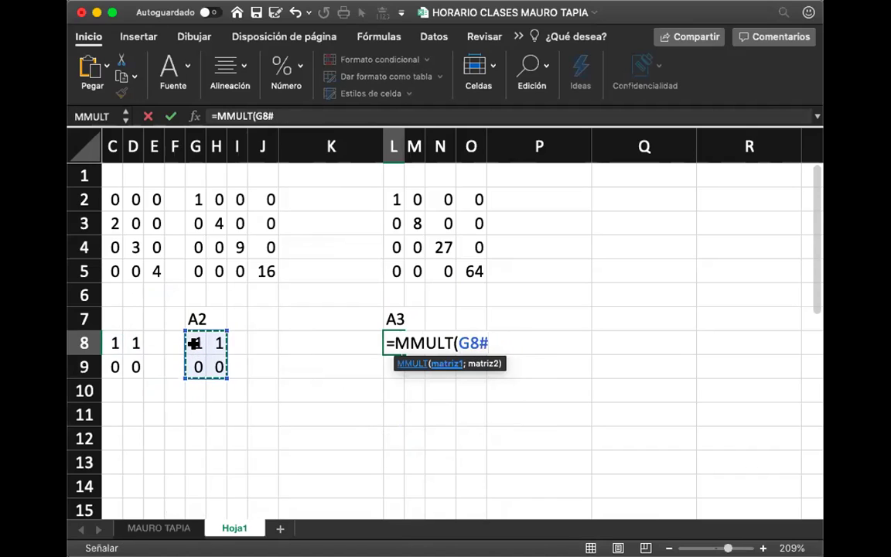
Step: Add C8:D9 as the second matrix and complete the formula =MMULT(G8#;C8:D9)
type(";")
key("Left")
key("Left")
key("Left")
key("Left")
key("Left")
key("Left")
key("Left")
key("Left")
key("Left")
key("shift+Right")
key("shift+Down")
key("Return")
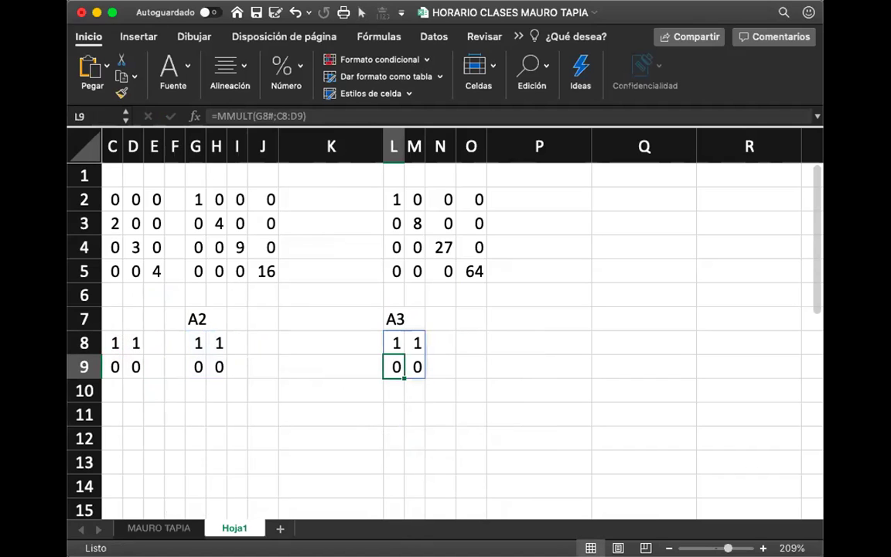
key("super+Tab")
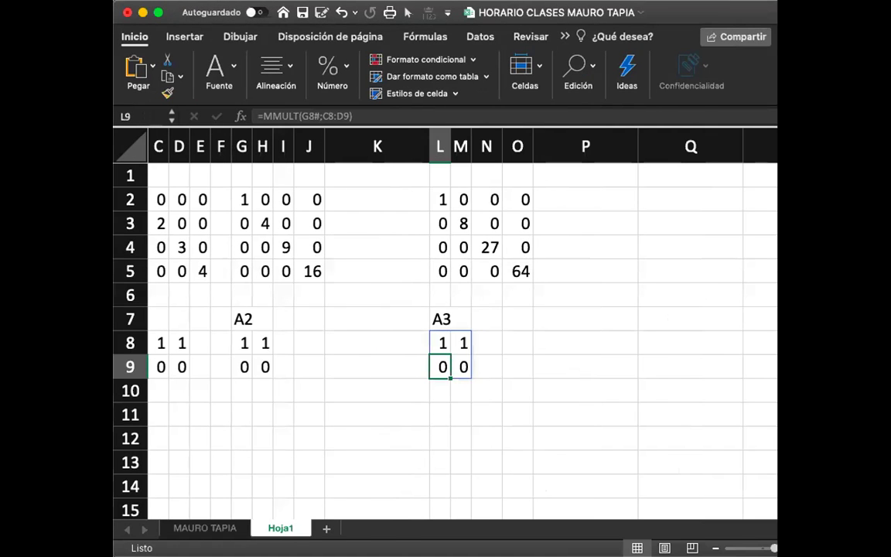
Step: Change the source matrix in C8:D9 by setting C8 to 2, C9 to 4 and D8 to 0
left_click(166, 343)
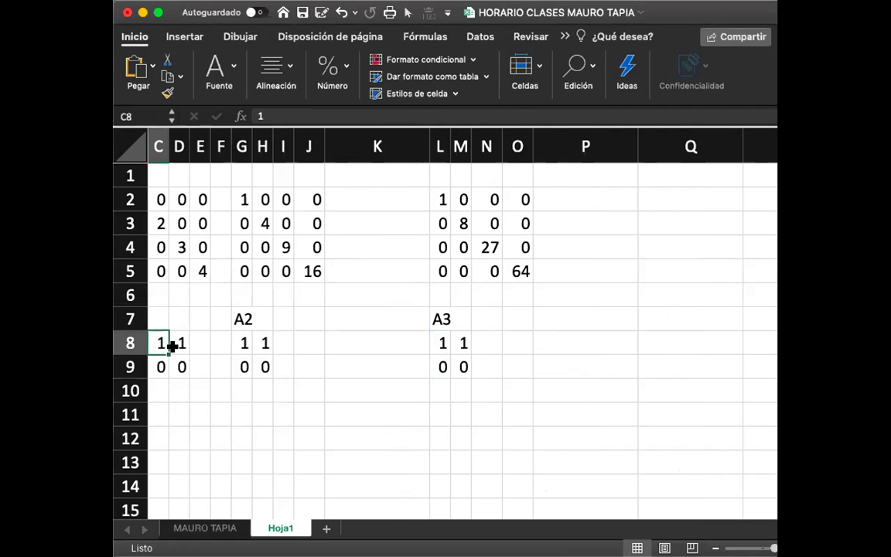
type("2")
key("Return")
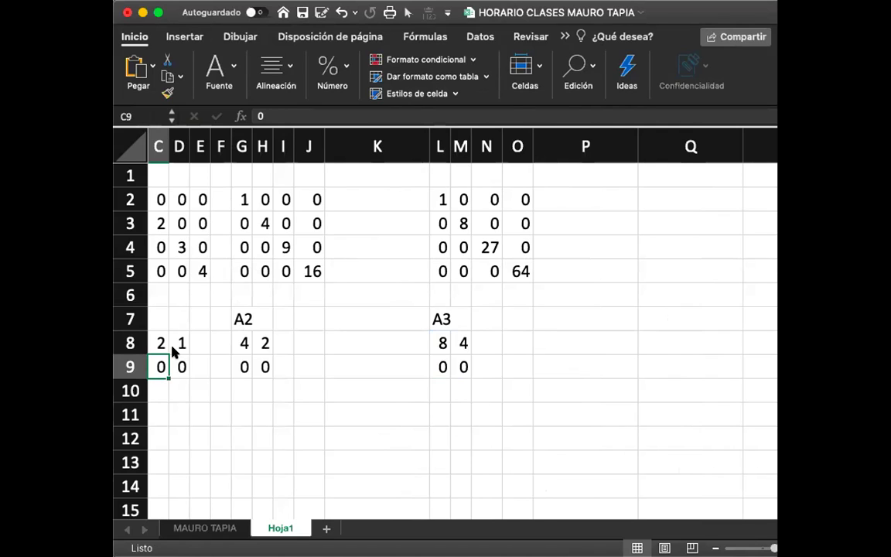
type("2")
key("BackSpace")
type("4")
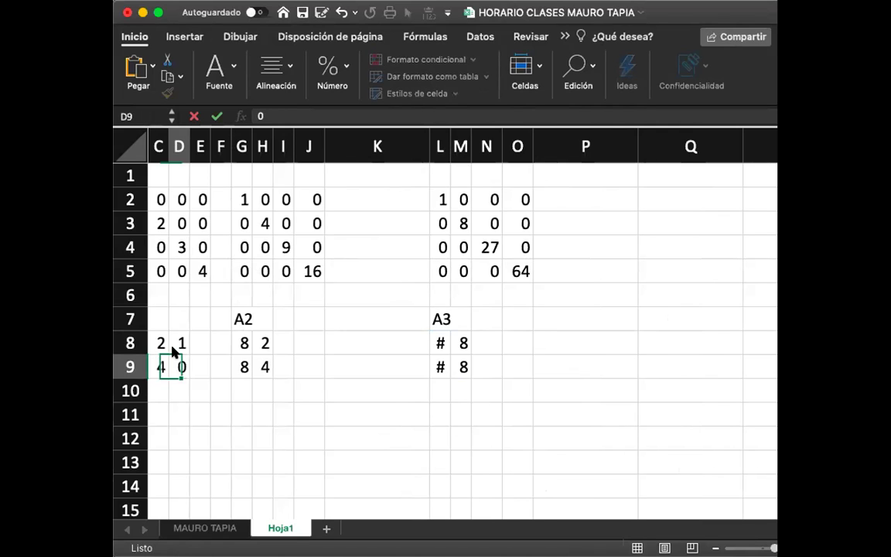
left_click(174, 348)
type("0")
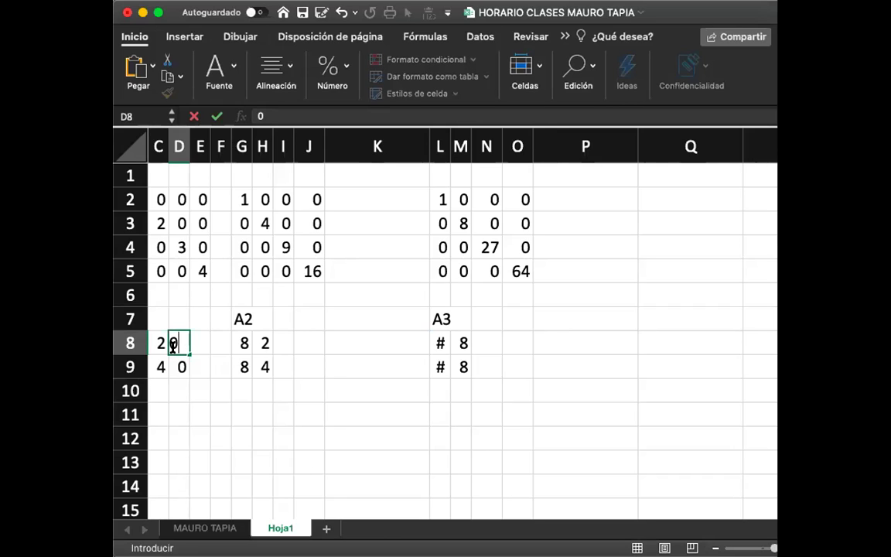
key("Tab")
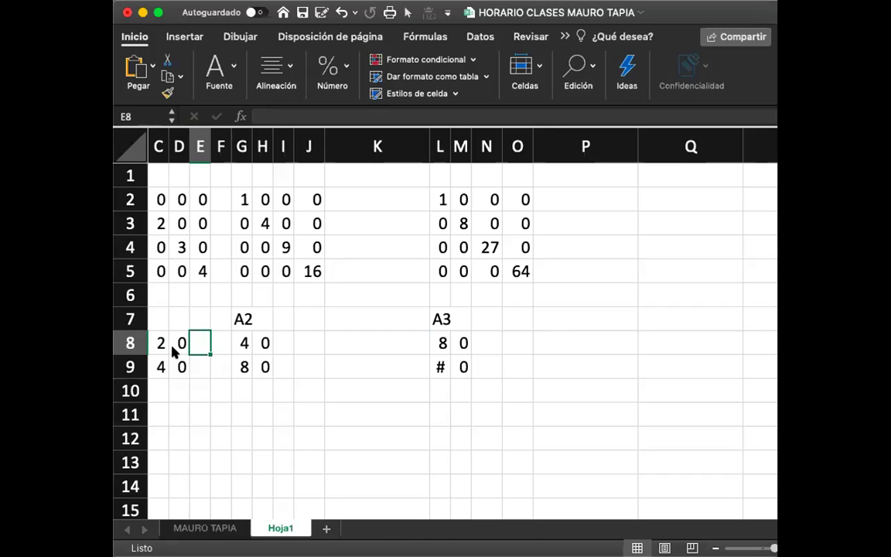
Step: Widen column L enough for two-digit values and select cell G8
left_click_drag(443, 140, 453, 140)
key("Right")
key("Right")
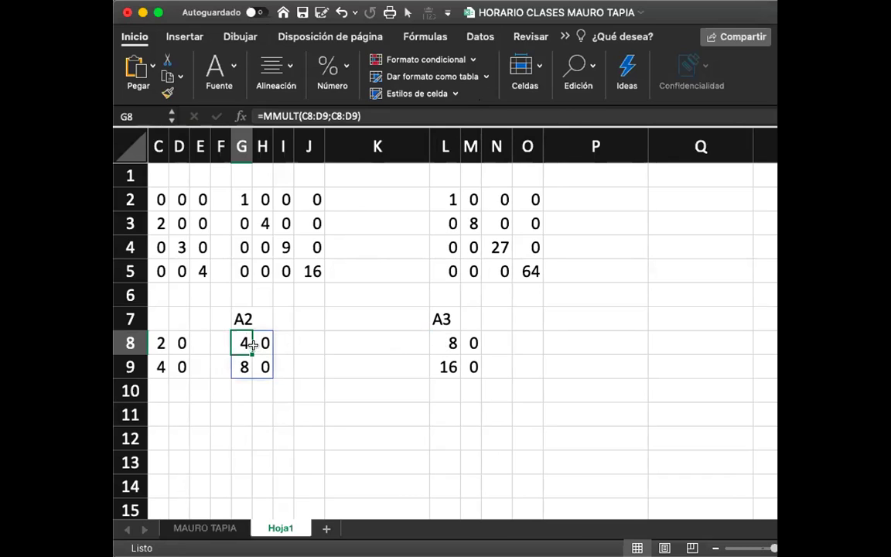
Step: Enter the note 2x2 in J8 beside the squared matrix and 2x2x2 in N8 beside the cubed one
left_click(312, 344)
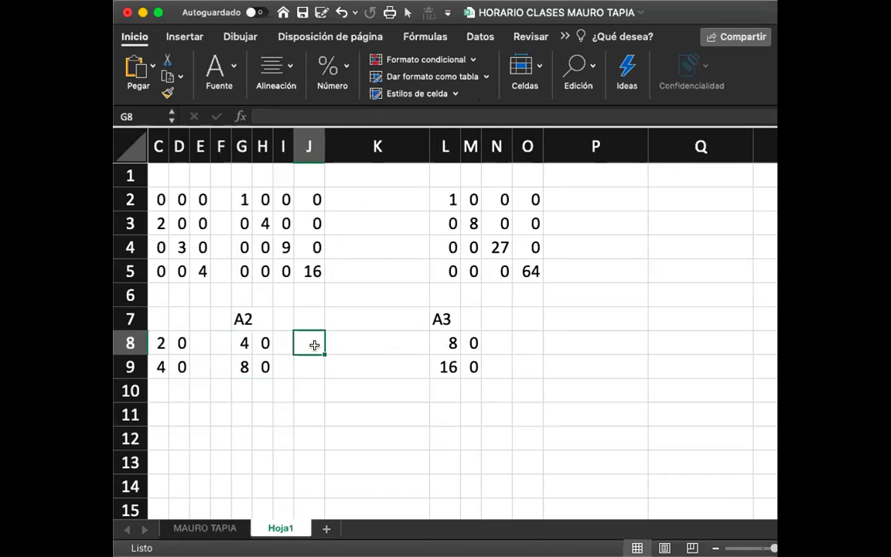
type("2x2")
key("Return")
key("Right")
key("Right")
key("Up")
key("Right")
key("Right")
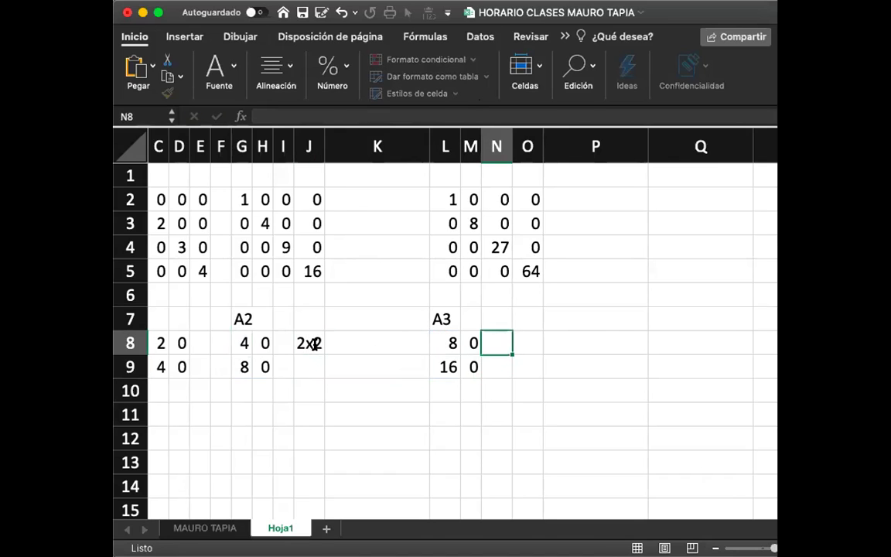
type("2x2x2")
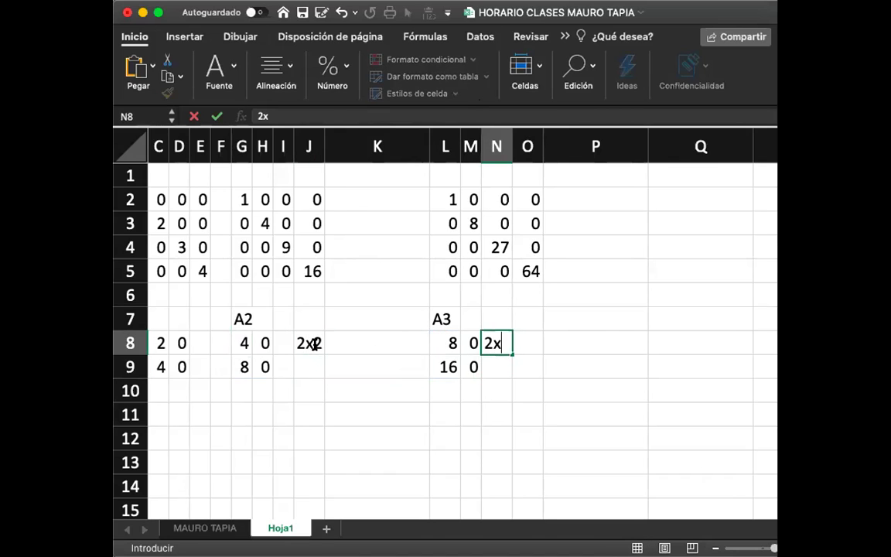
key("Right")
Step: Enter the note 2x2x2 in J9 for the second row of the squared matrix
key("Left")
key("Left")
key("Left")
left_click(313, 343)
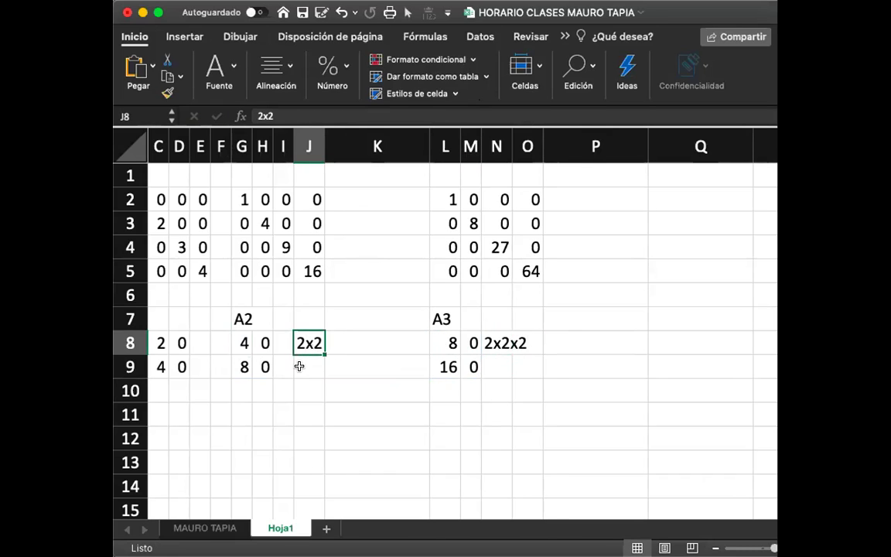
left_click(302, 365)
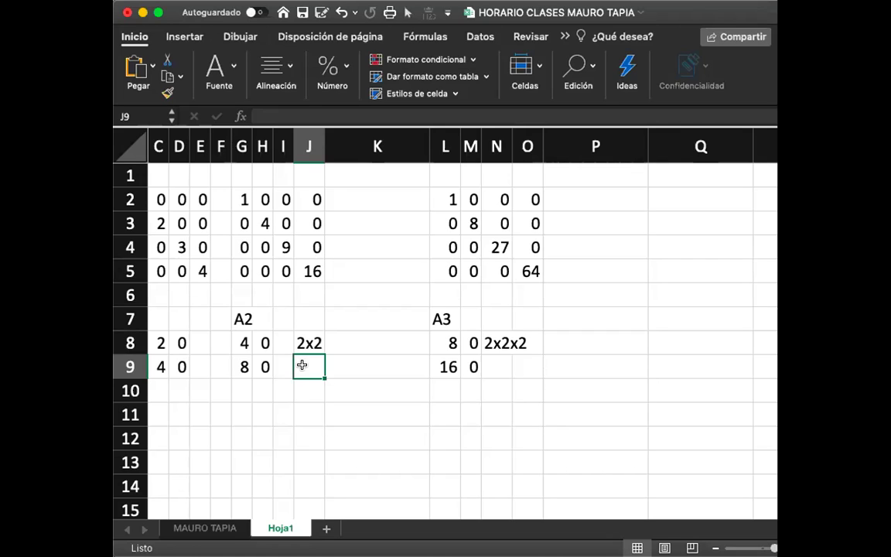
key("Left")
key("Left")
key("Left")
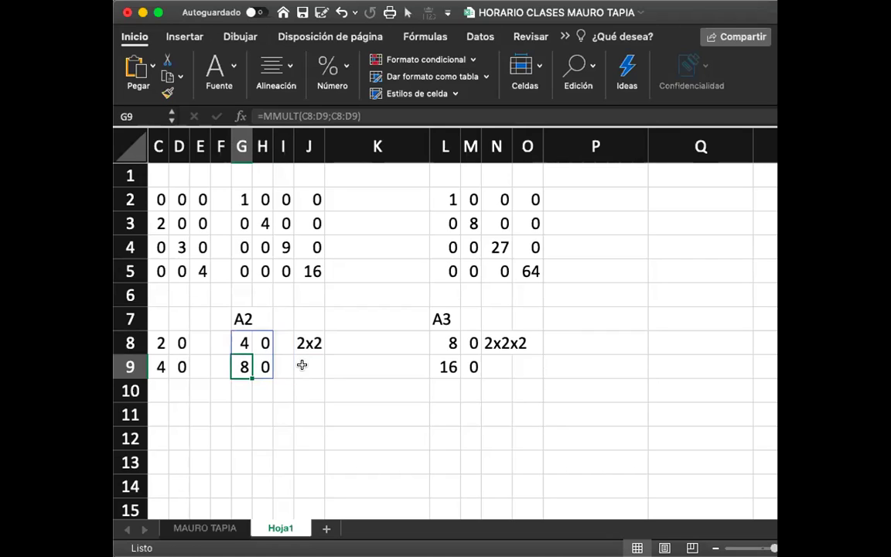
key("Right")
key("Right")
key("Right")
key("Left")
key("Left")
key("Left")
key("Right")
key("Right")
key("Right")
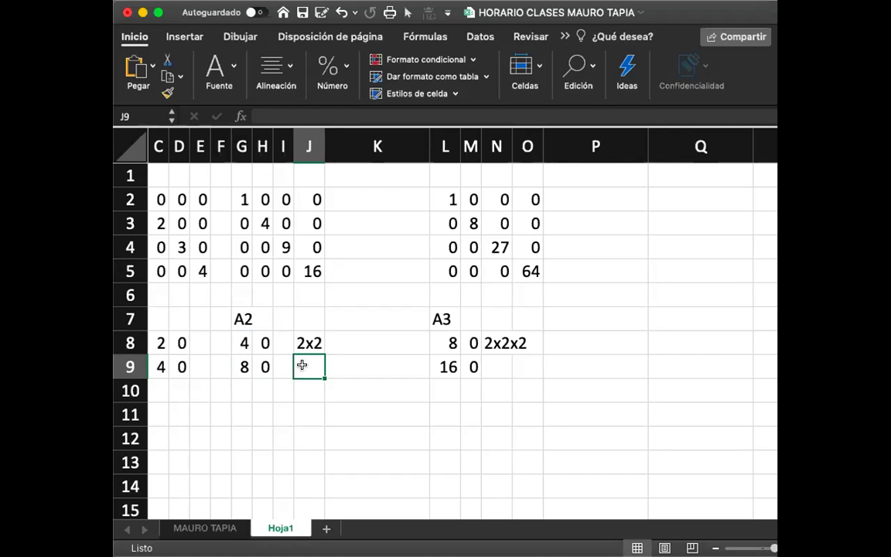
type("2")
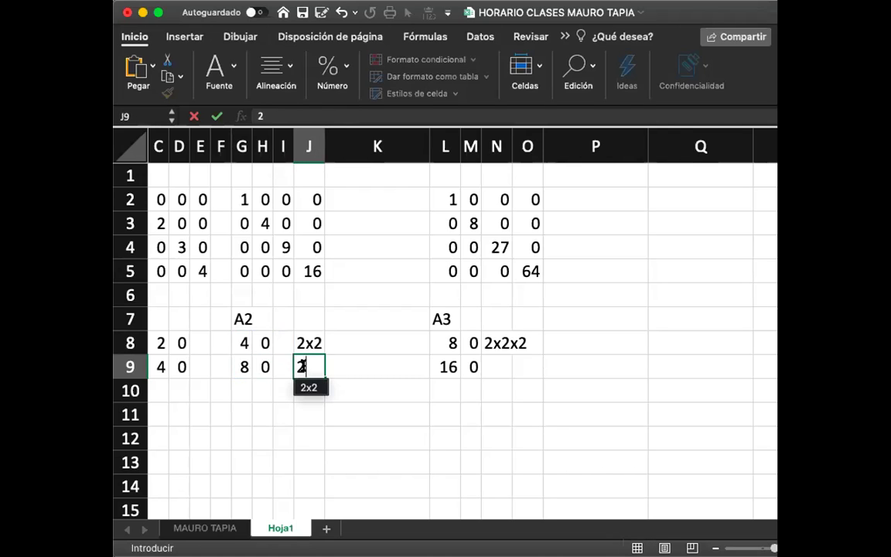
type("x2x2")
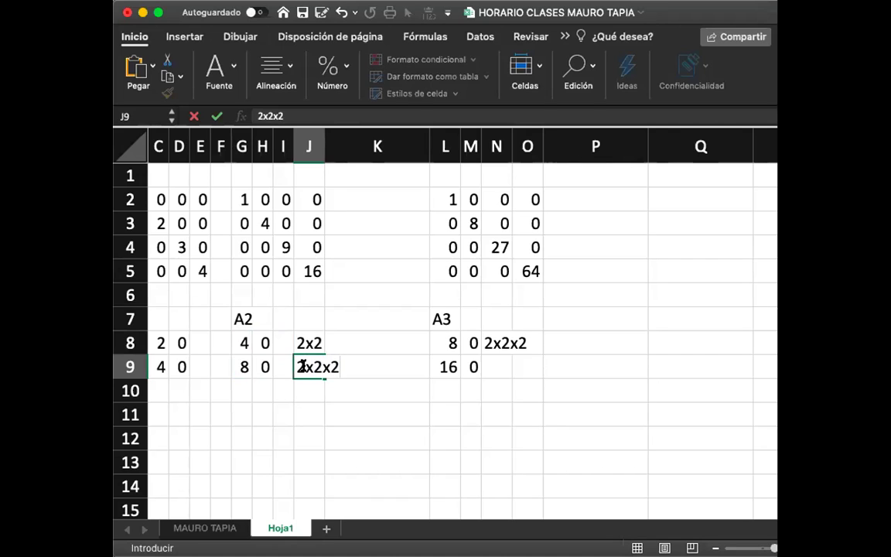
key("Return")
Step: Enter the note 2x2x2x2 in N9 for the second row of the cubed matrix
key("Up")
key("Right")
key("Right")
key("Right")
key("Right")
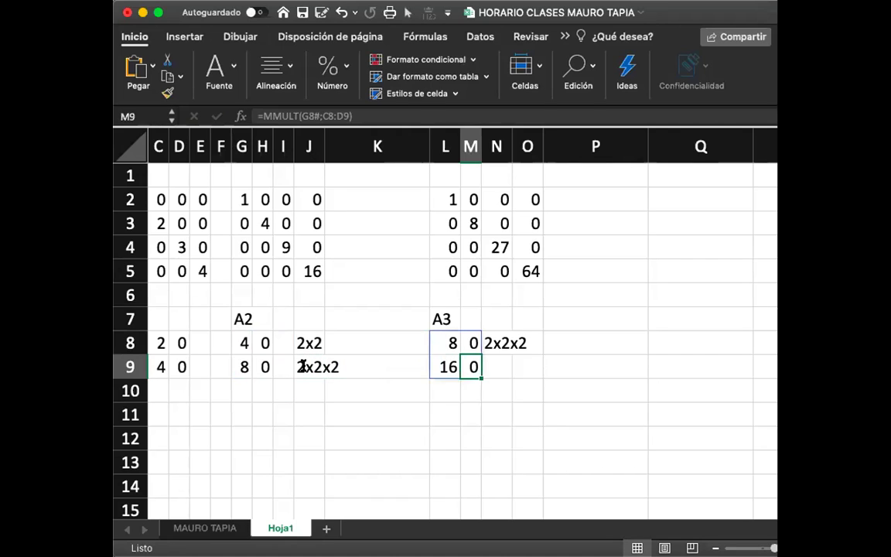
type("2")
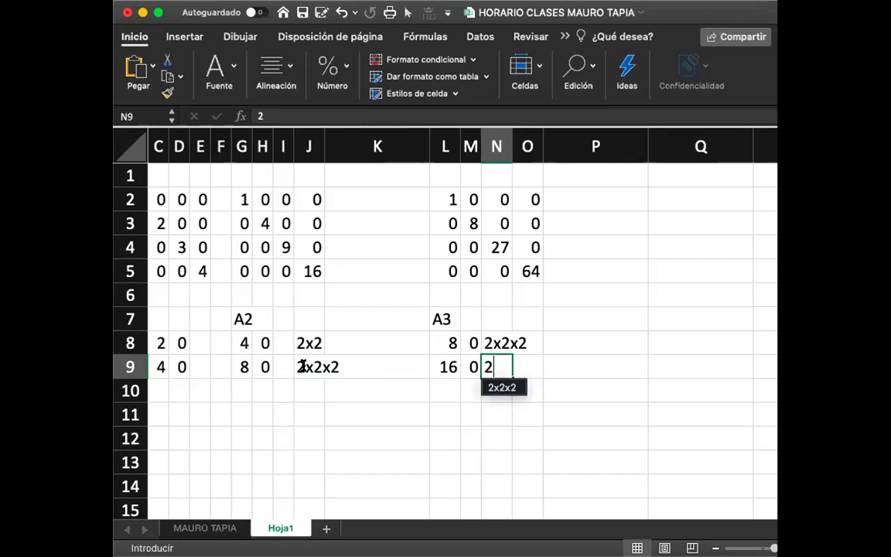
type("x2x2x2")
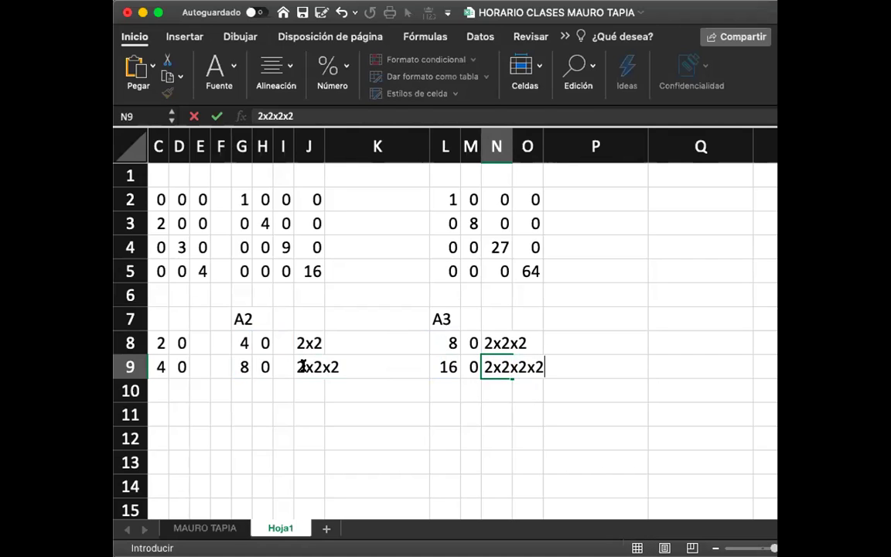
key("Return")
key("Up")
key("Up")
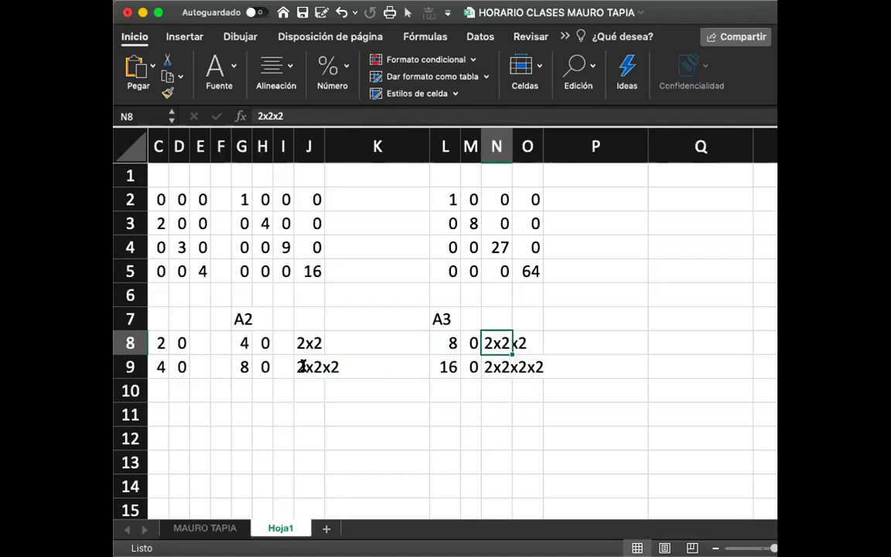
key("Down")
key("Down")
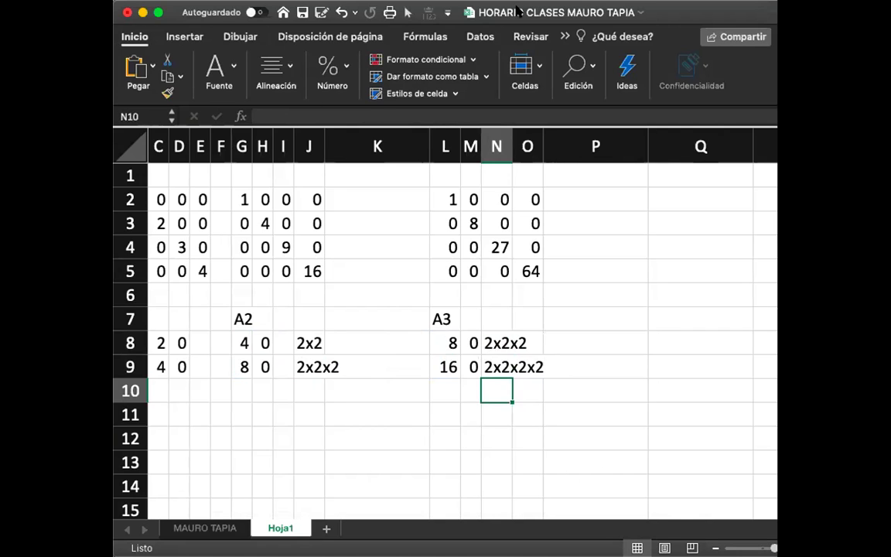
Step: Move the workbook window sideways and open the workbook's name and location details
left_click_drag(461, 9, 524, 9)
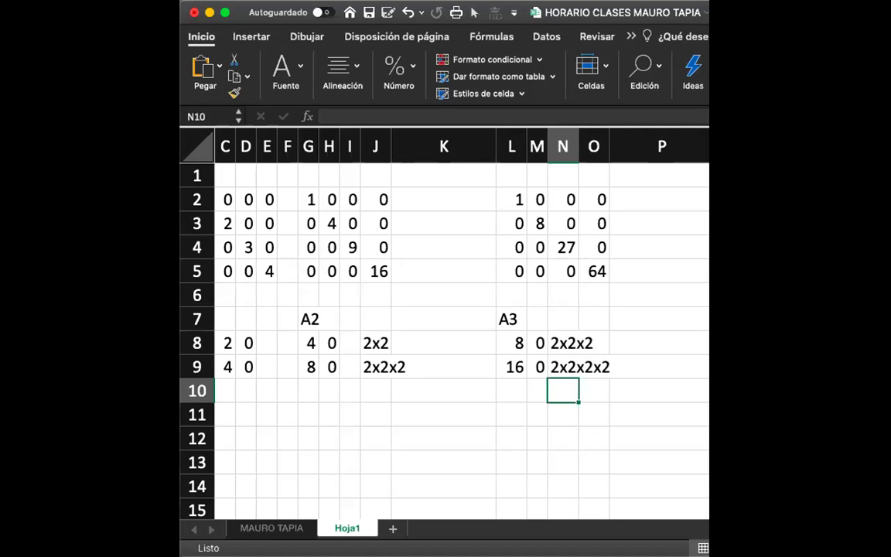
left_click(618, 13)
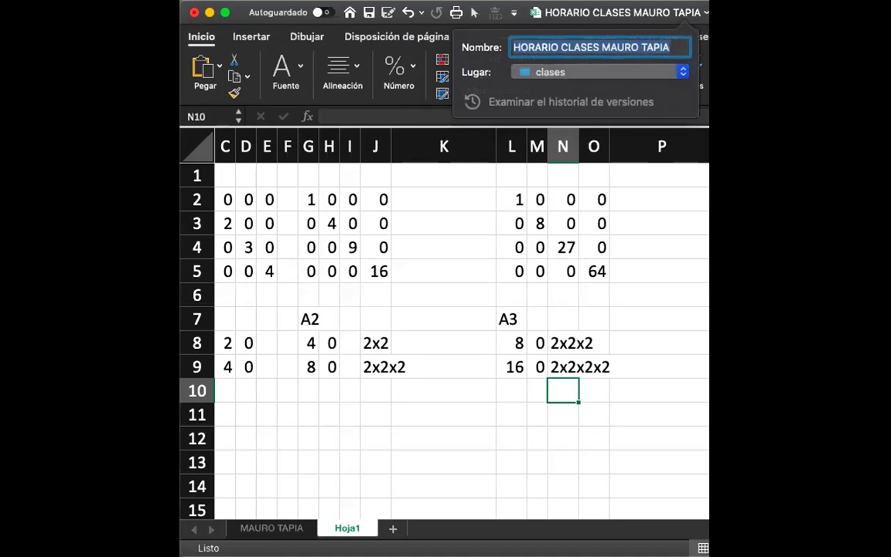